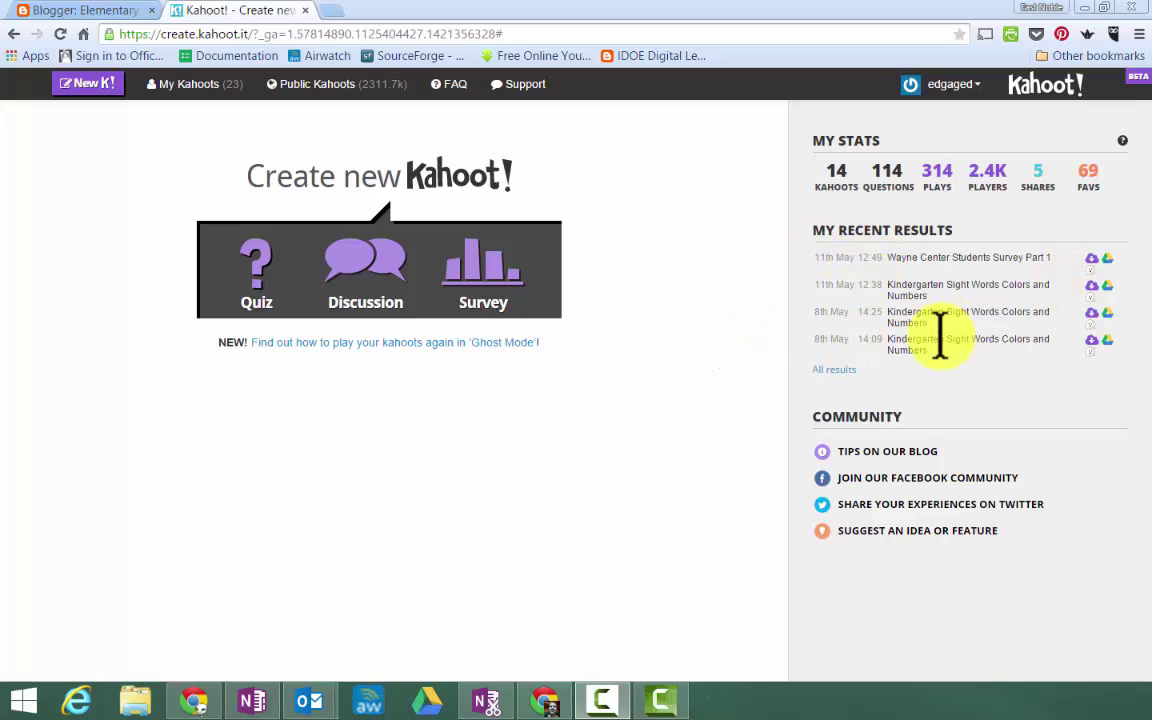
- Show all Kahoot results and copy the Sight Words replay game's web address
left_click(838, 370)
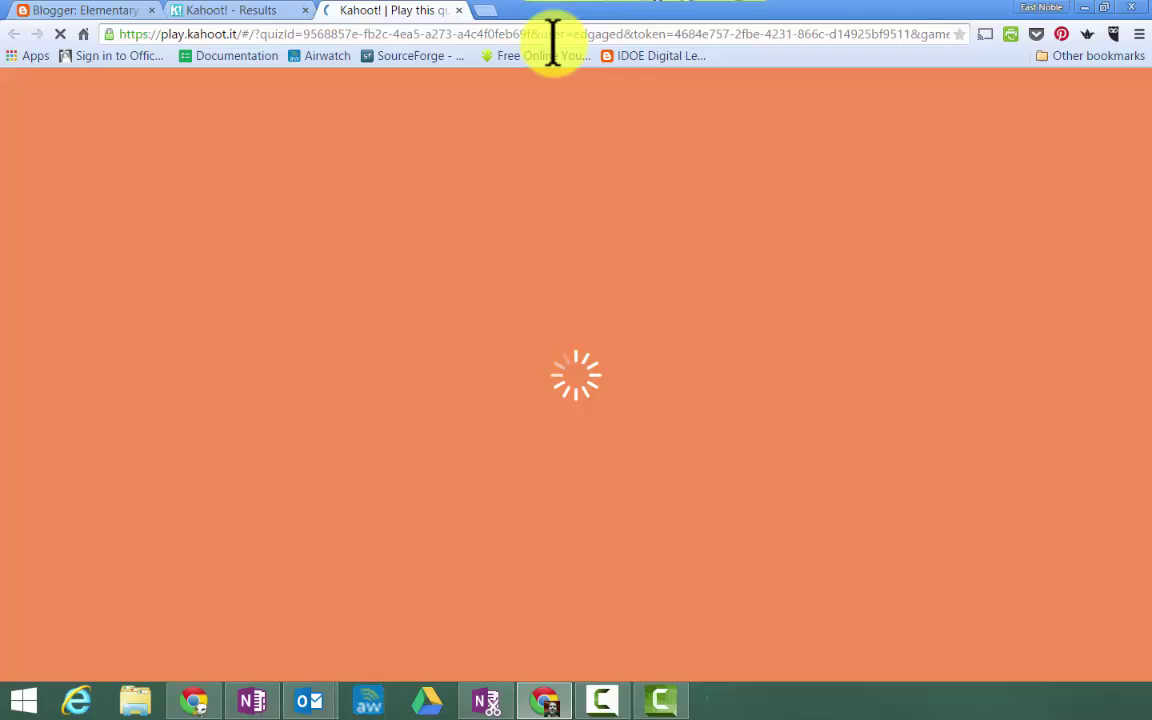
left_click(553, 33)
right_click(553, 35)
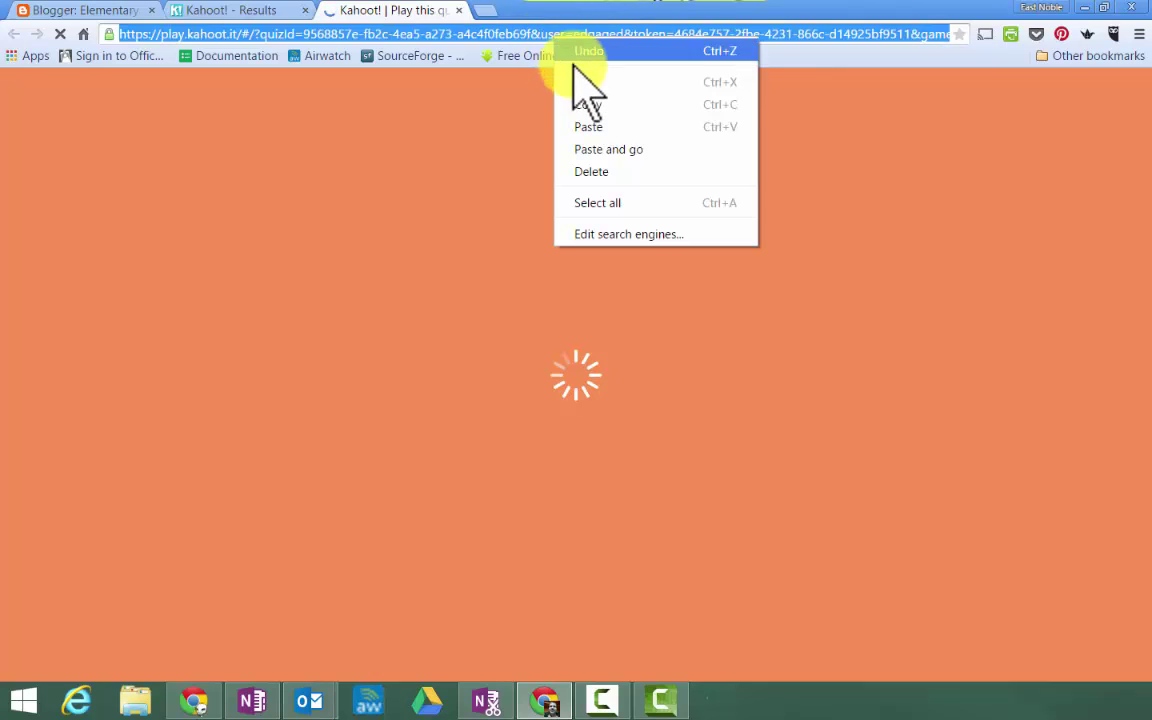
left_click(591, 106)
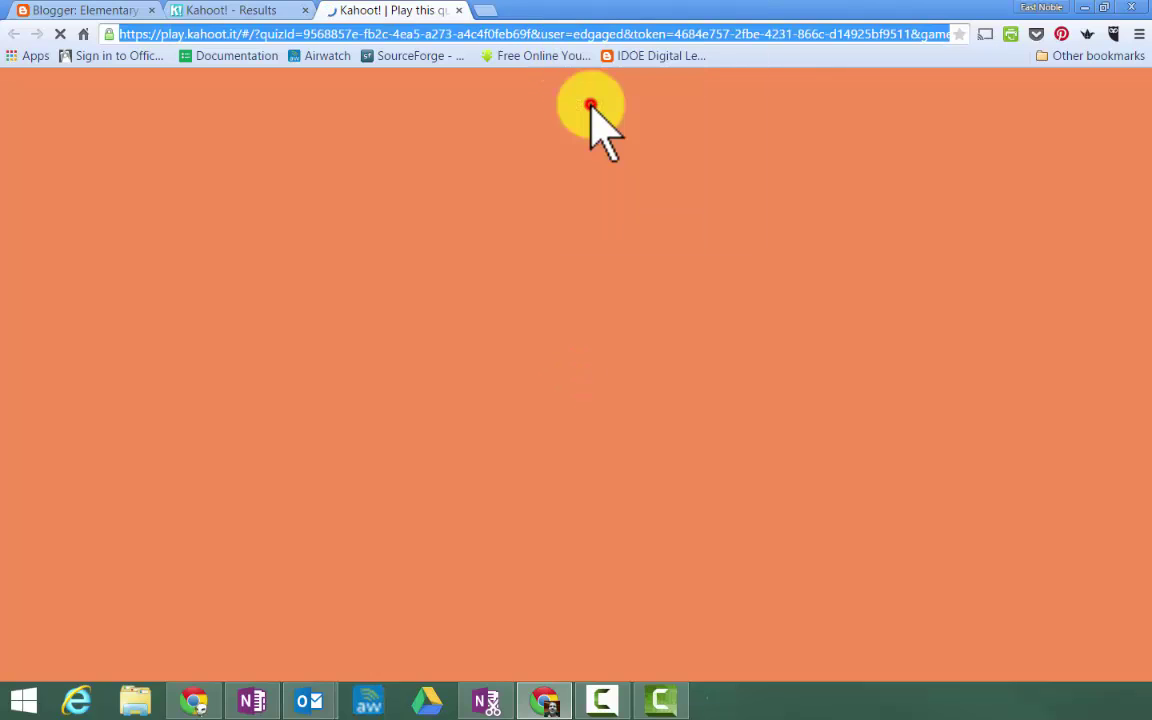
- Choose the Link List gadget from Add a Gadget on the Blogger layout page
left_click(255, 10)
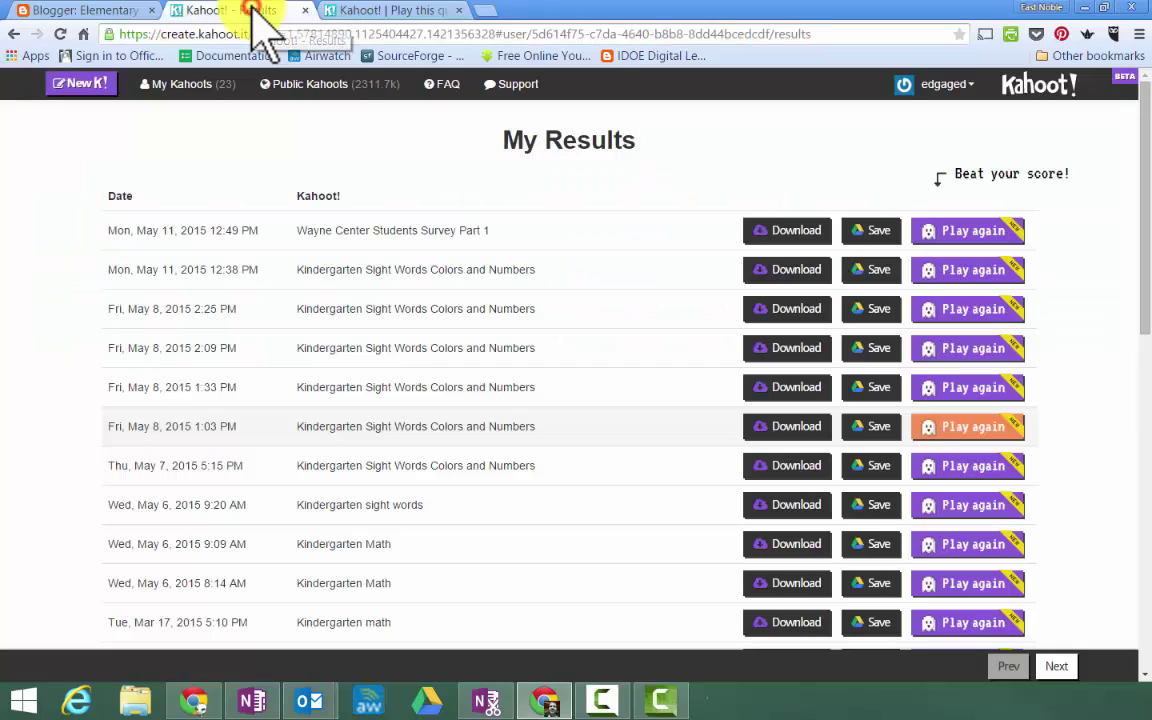
left_click(112, 10)
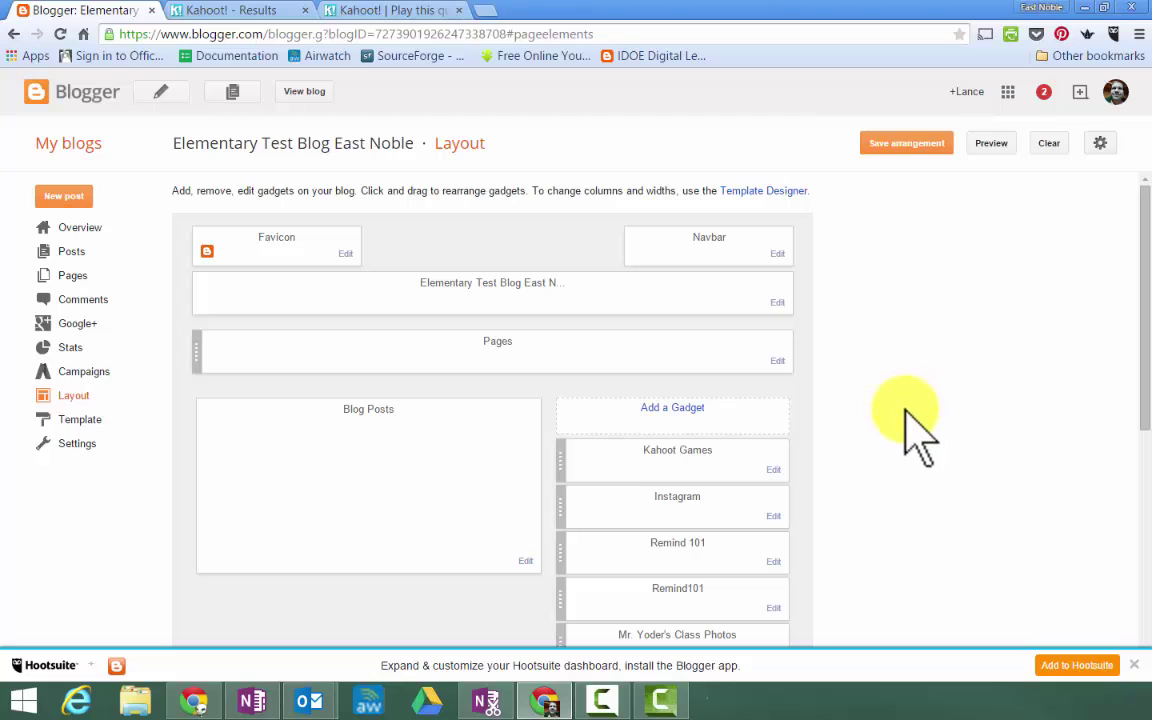
left_click(674, 407)
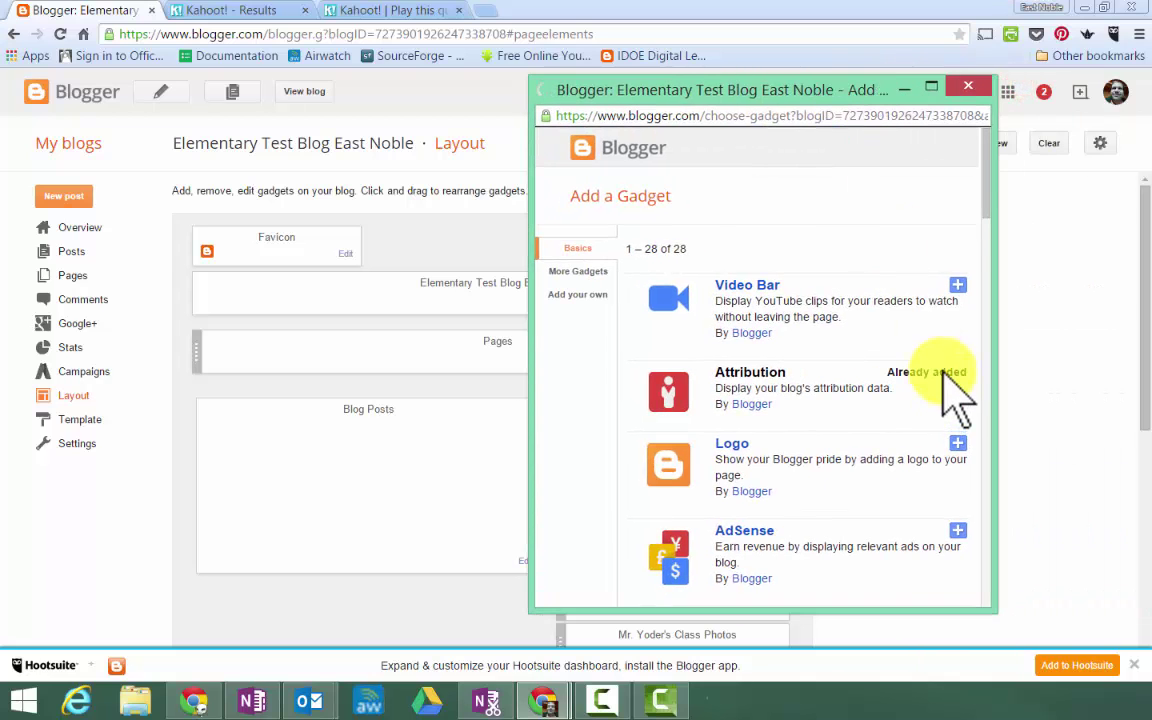
scroll(975, 330, "down", 3)
scroll(985, 265, "down", 2)
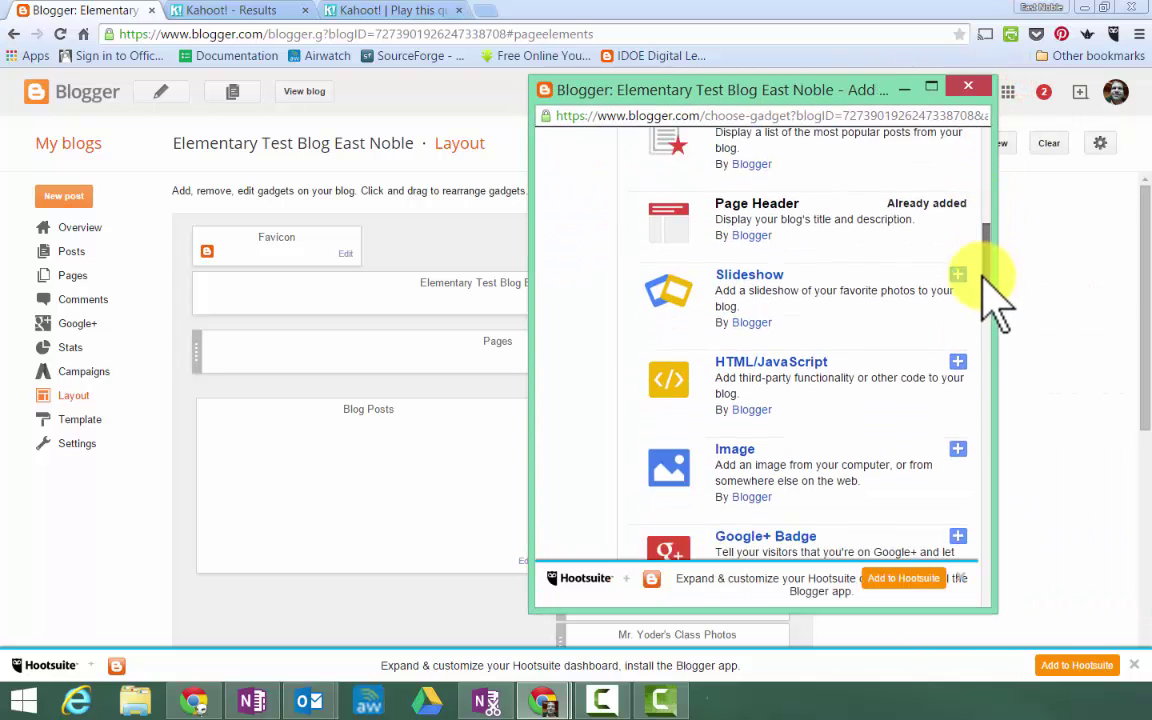
left_click_drag(985, 280, 980, 415)
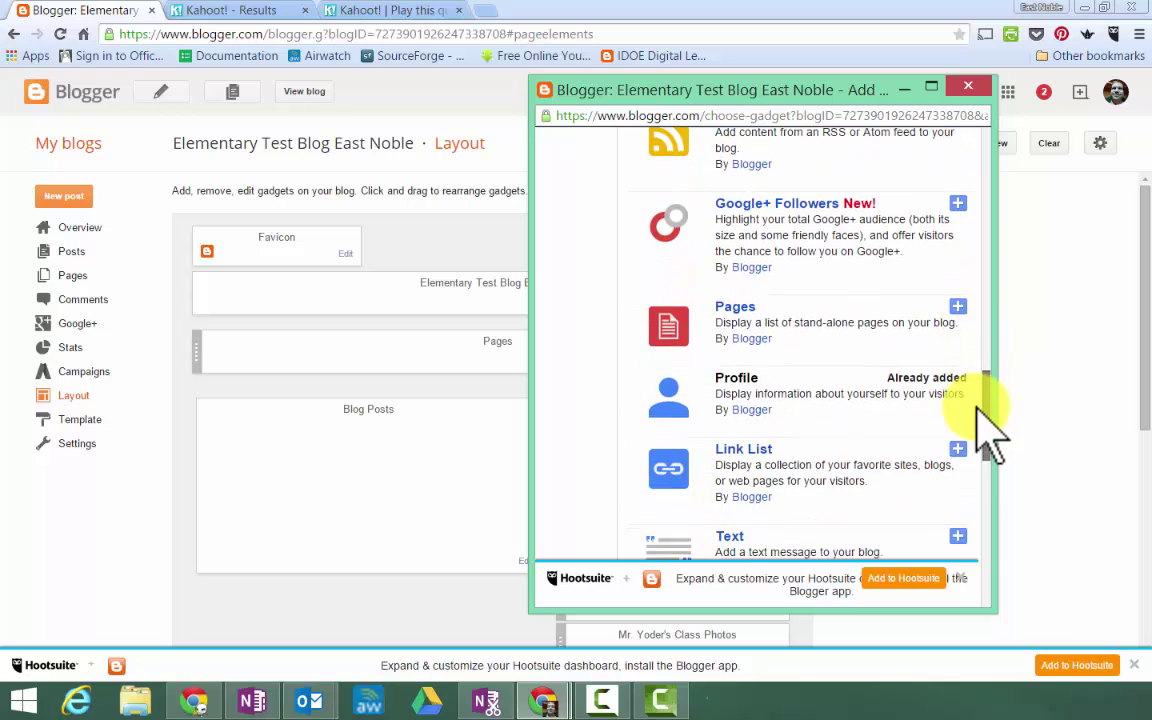
scroll(980, 422, "down", 1)
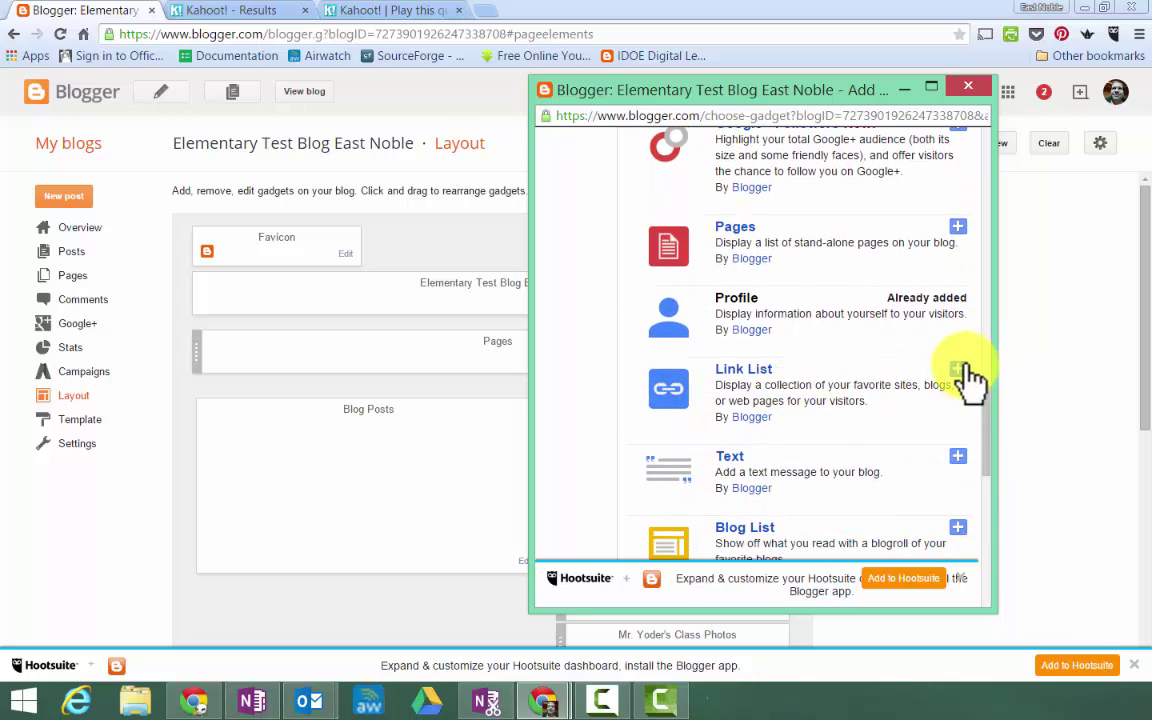
left_click(958, 370)
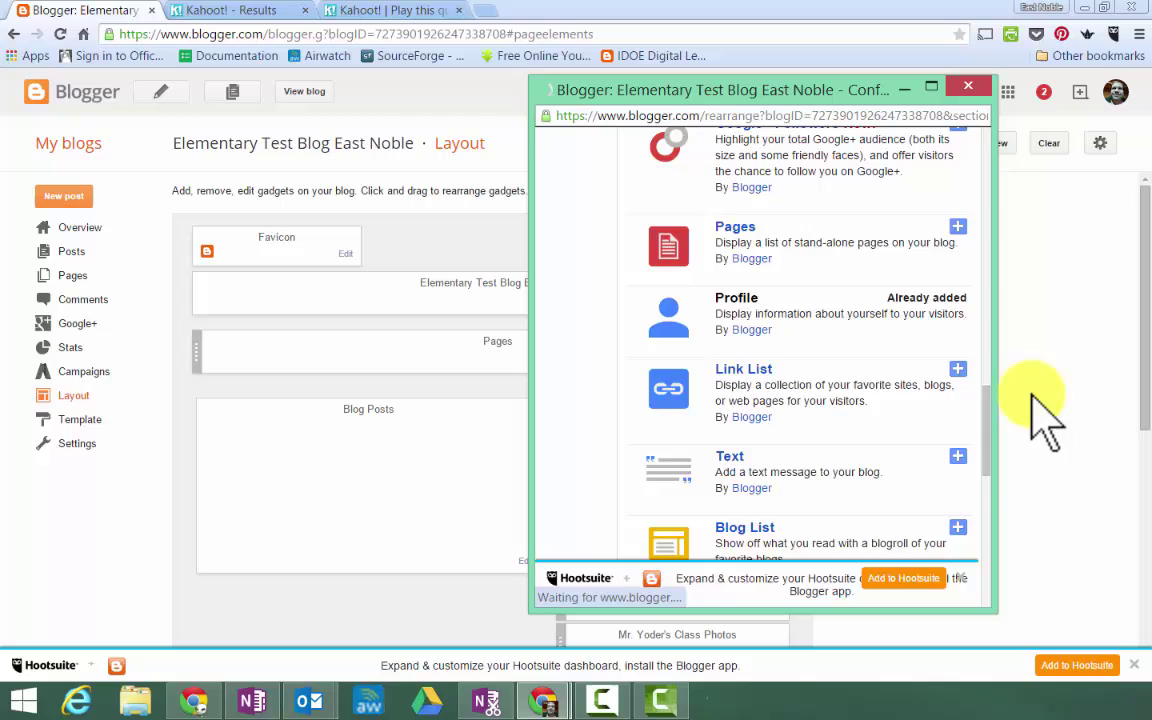
- Title the link list 'Kahoot' and keep its sorting as Don't Sort
left_click(807, 253)
type("Kahoot")
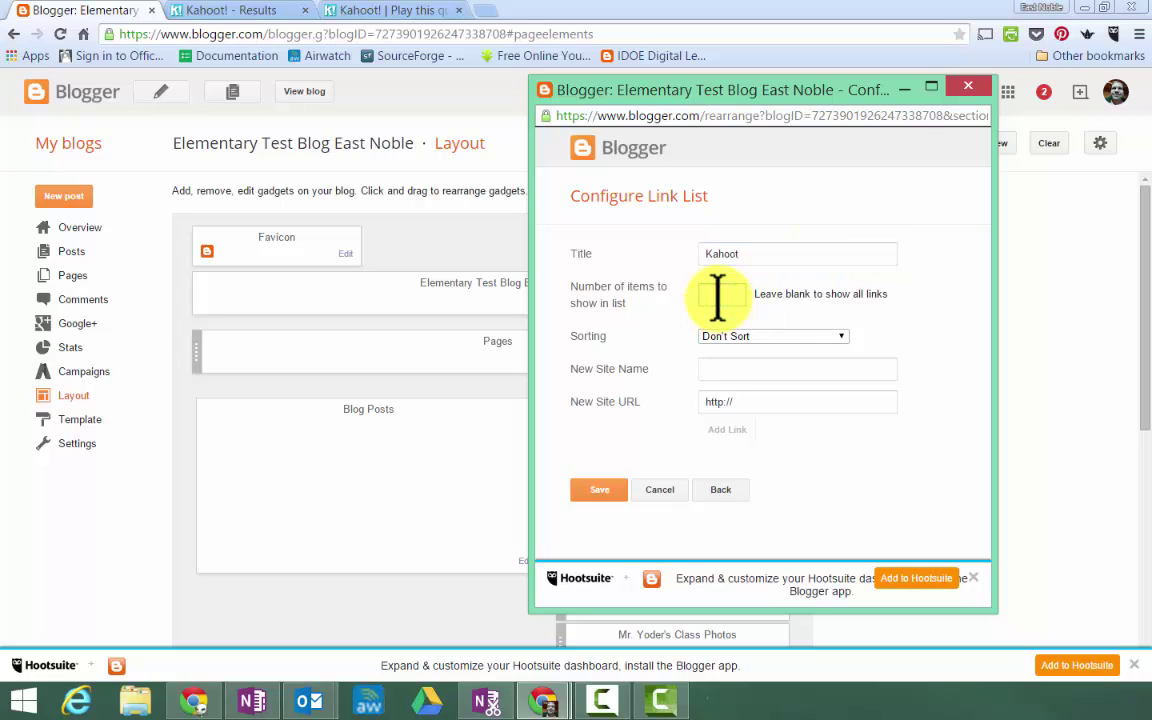
left_click(763, 338)
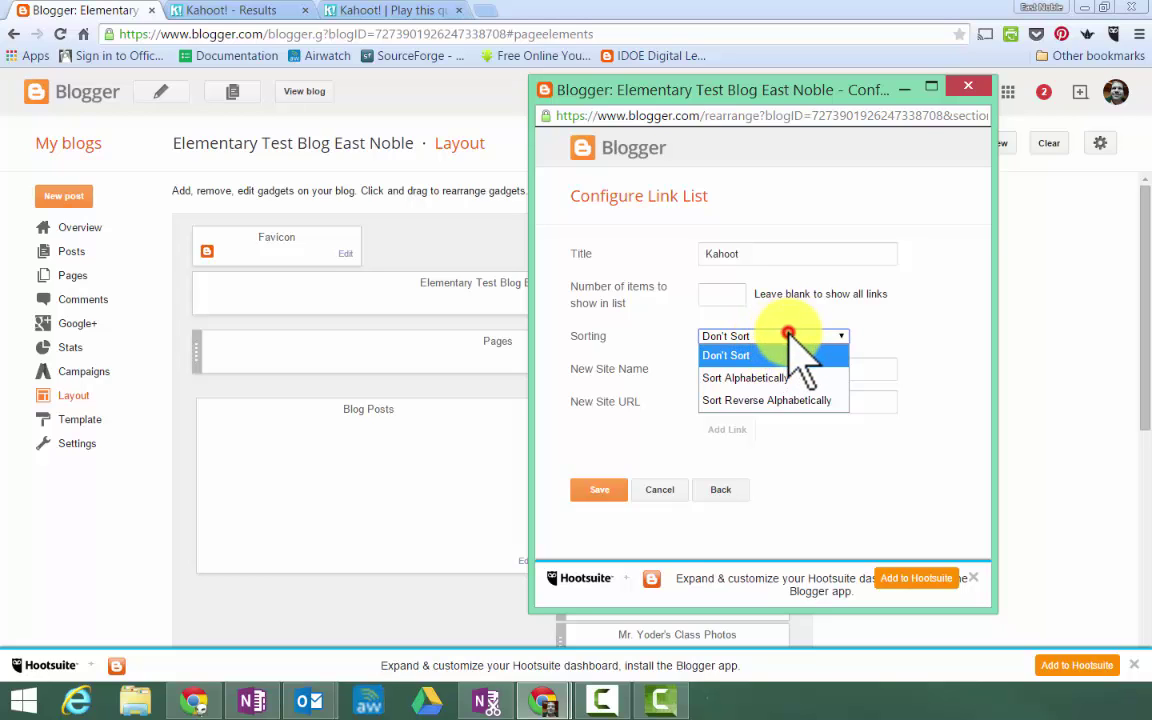
left_click(790, 333)
left_click(789, 363)
type("Sight Words")
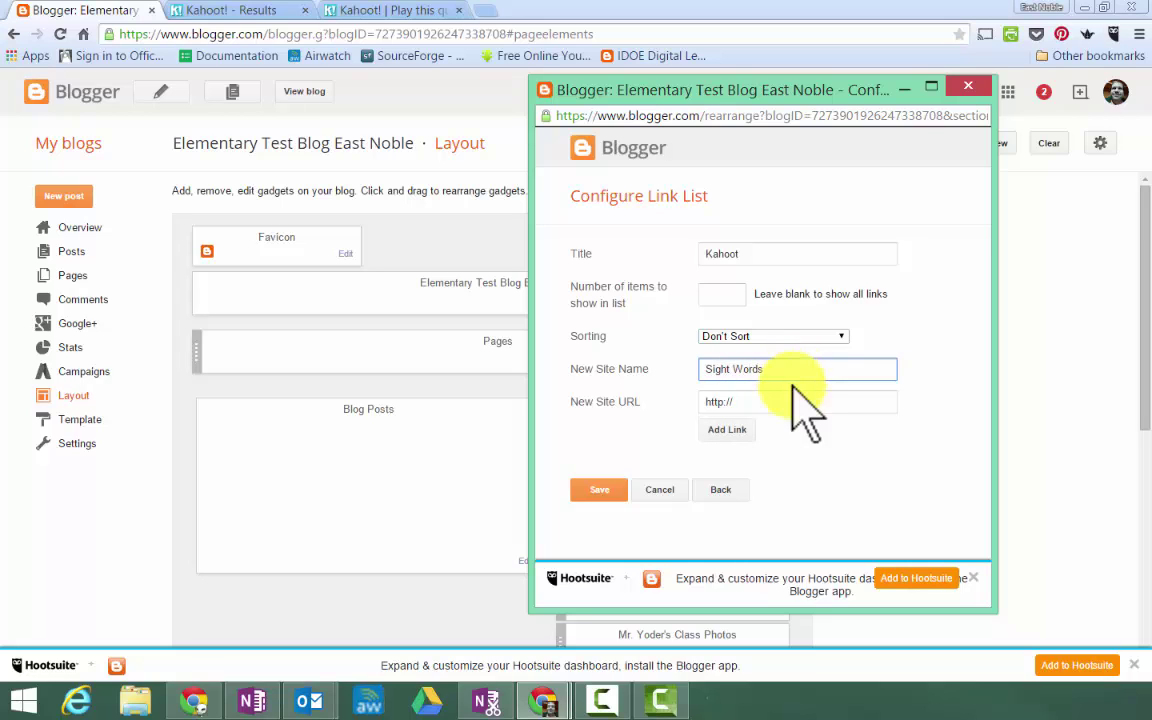
- Add a 'Sight Words' link pointing to the pasted Kahoot game address
left_click_drag(776, 404, 658, 399)
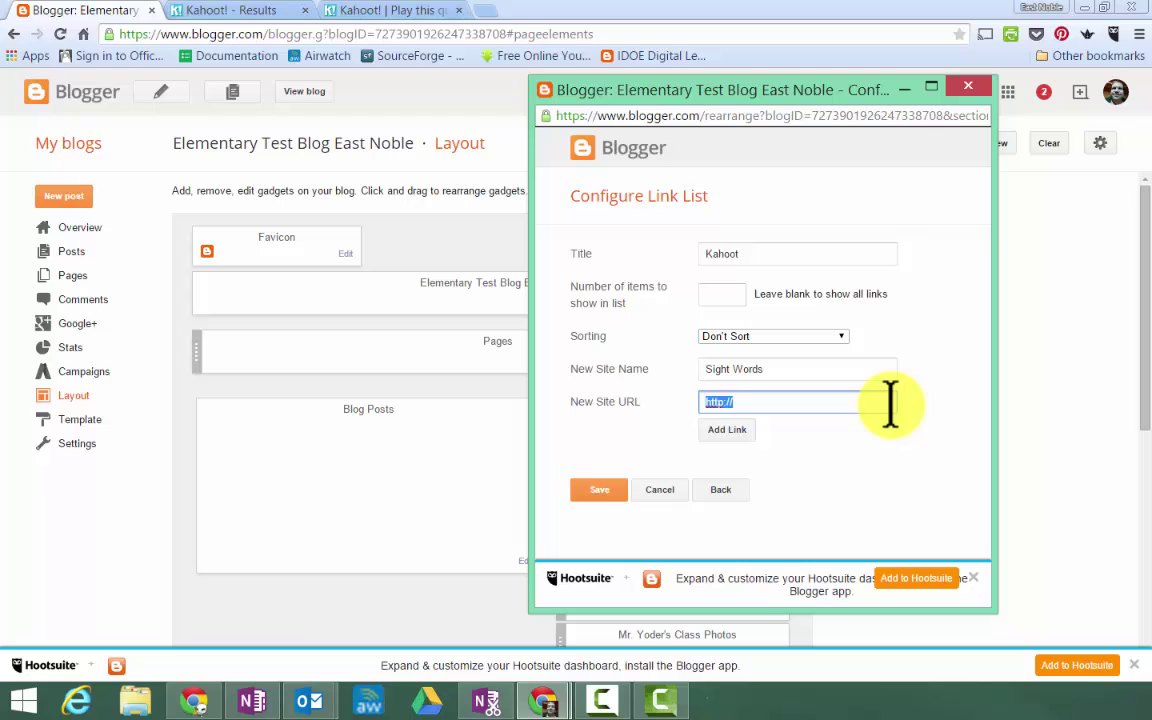
right_click(880, 403)
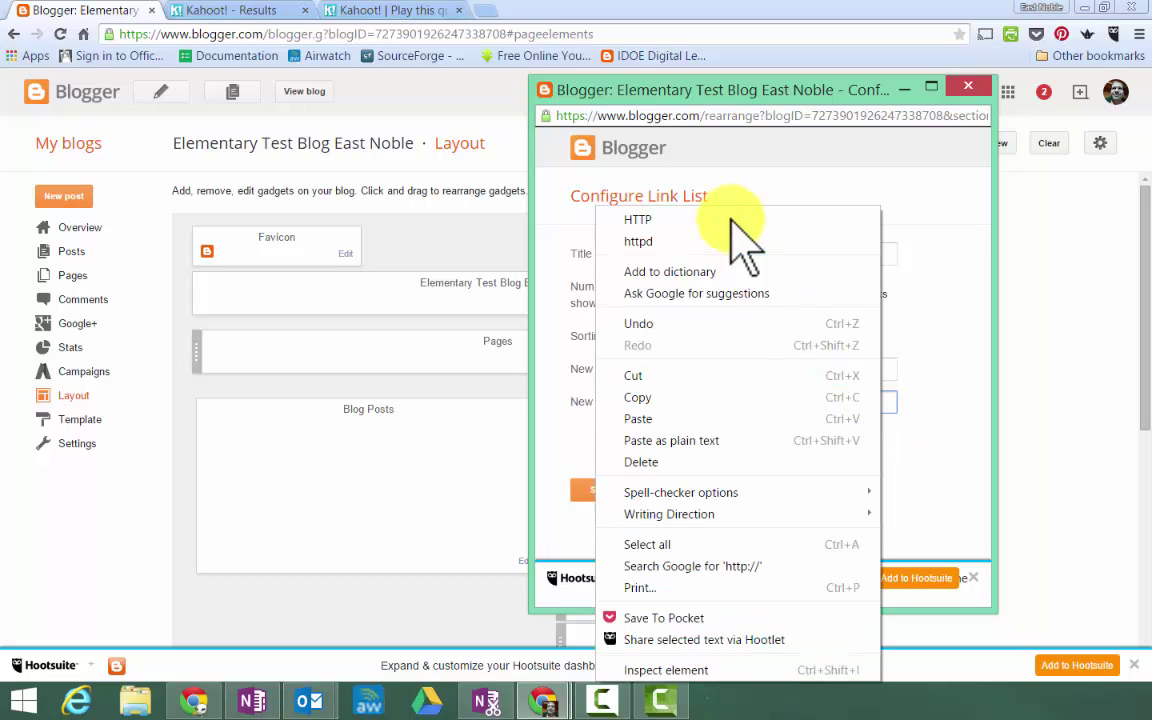
left_click(717, 396)
key("ctrl+v")
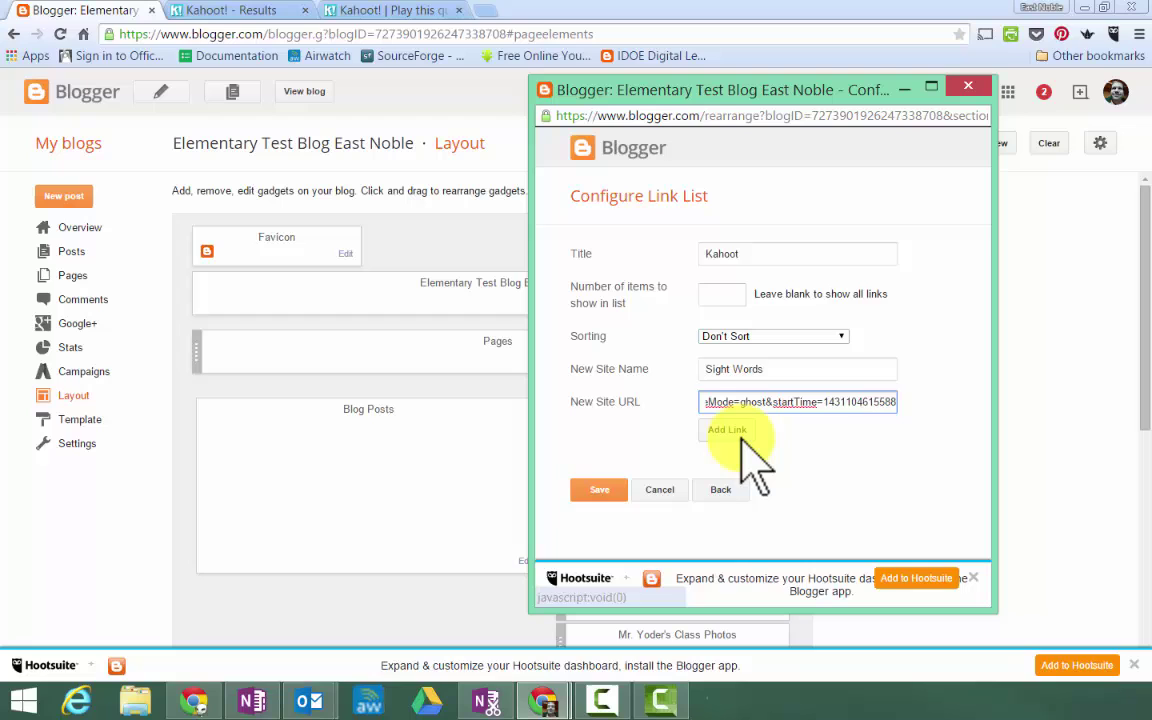
left_click(735, 432)
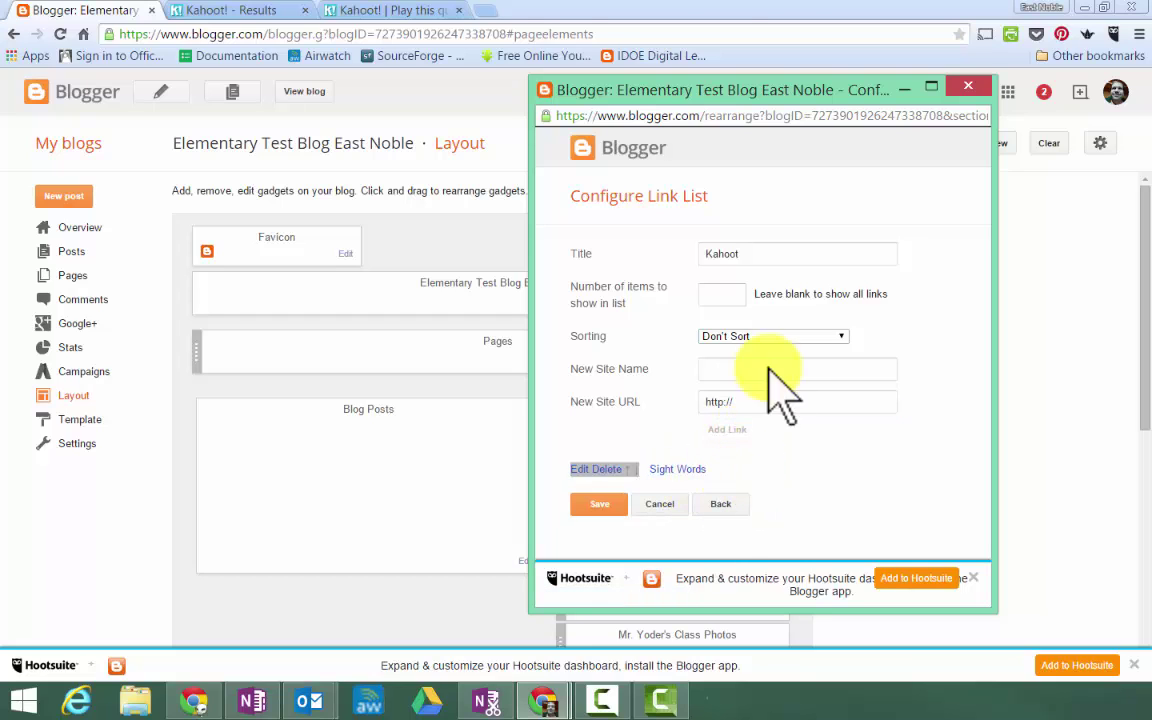
- Close the Sight Words quiz tab and copy a Kindergarten math kahoot's replay address
left_click(430, 12)
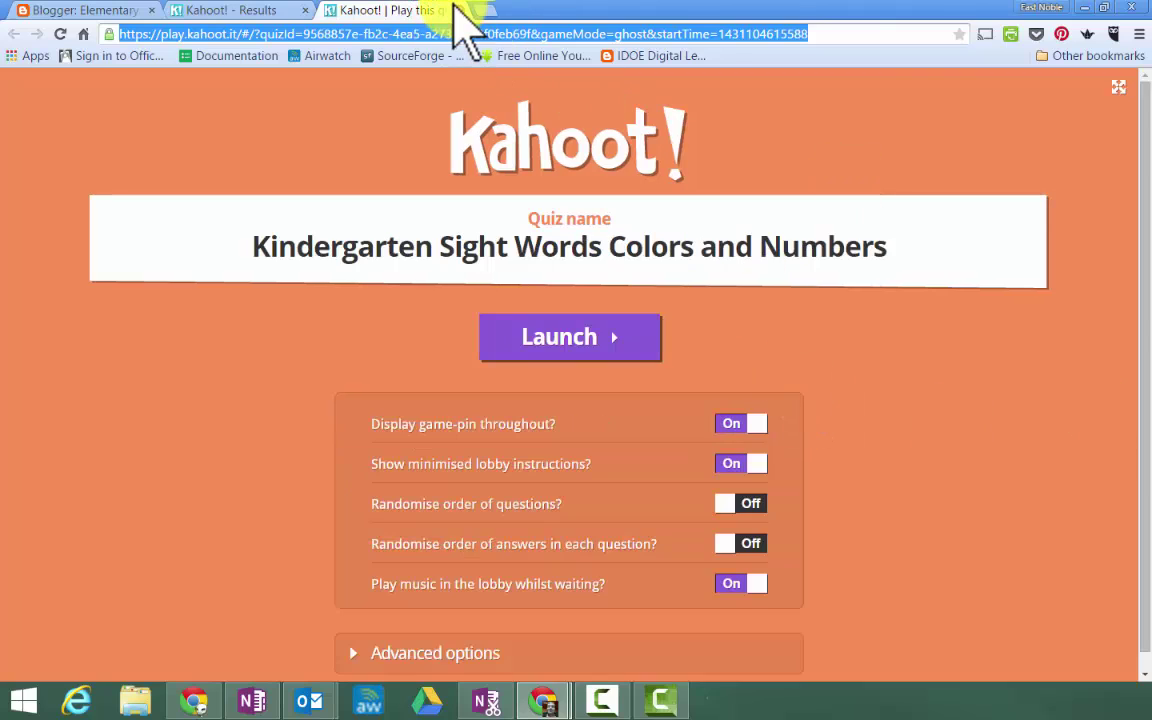
left_click(457, 10)
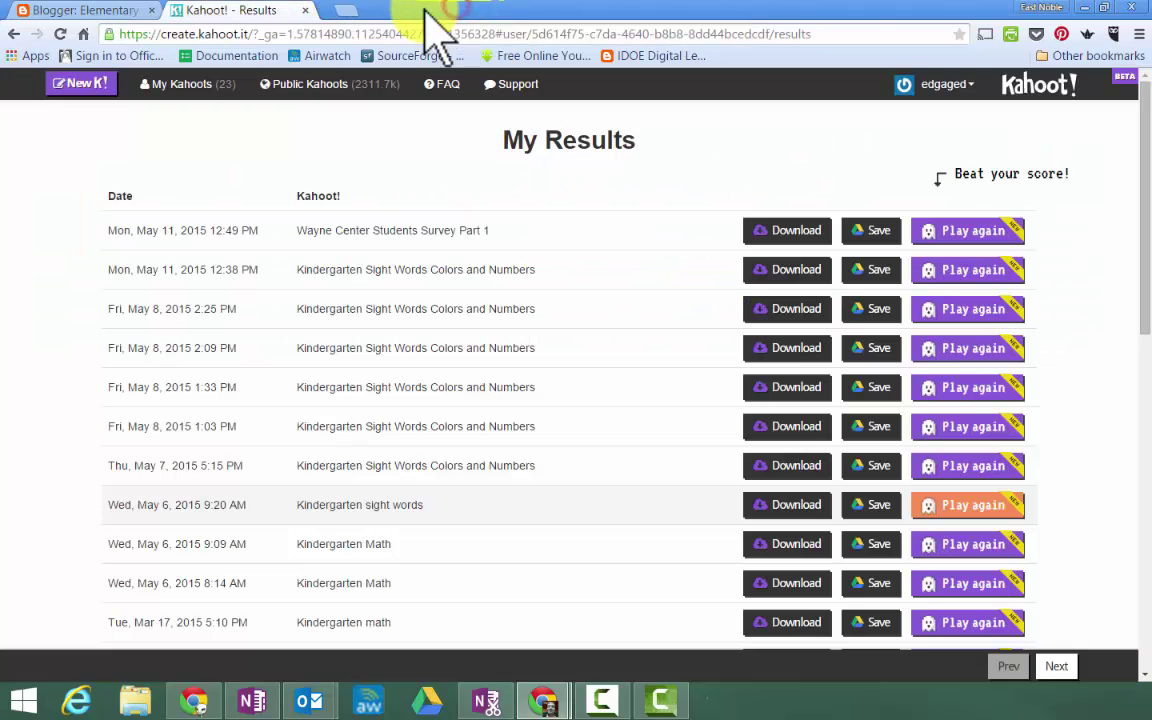
scroll(900, 550, "down", 2)
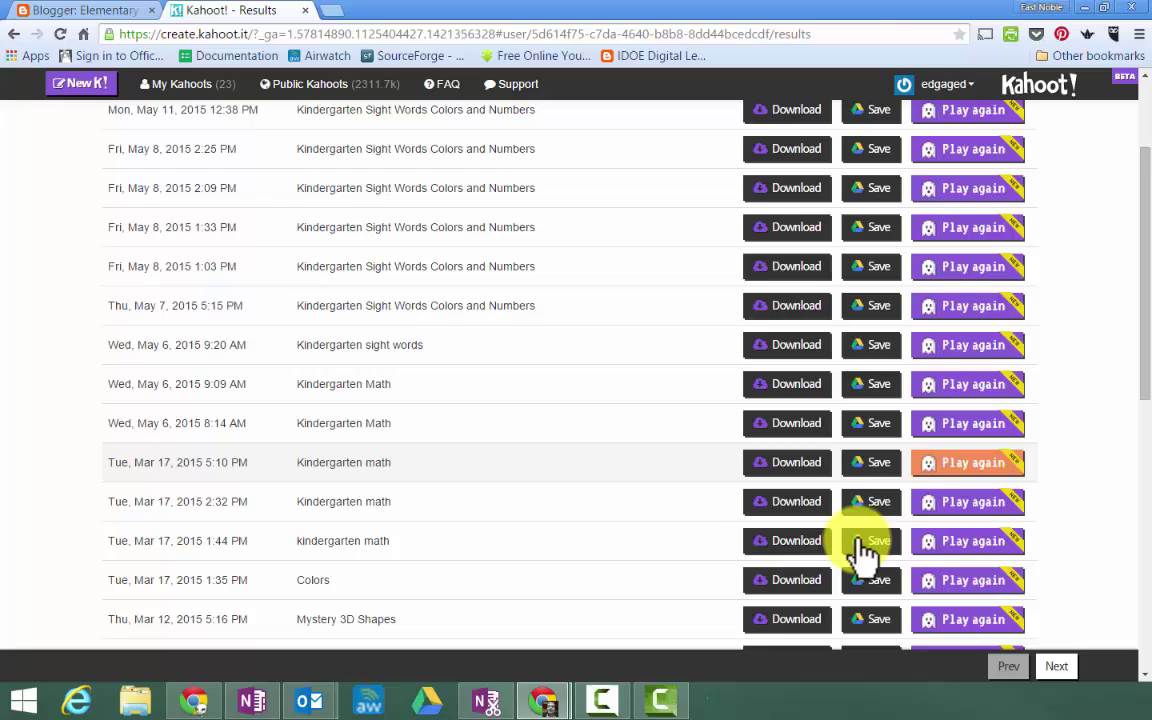
scroll(515, 480, "down", 1)
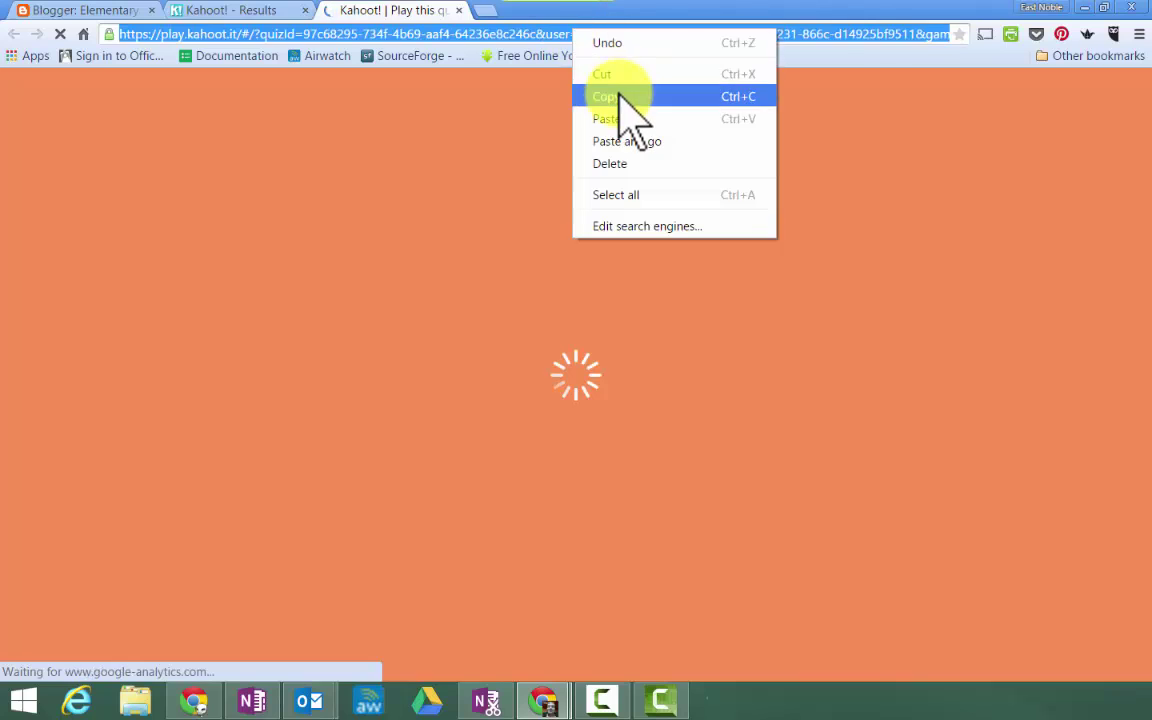
left_click(622, 95)
left_click(45, 10)
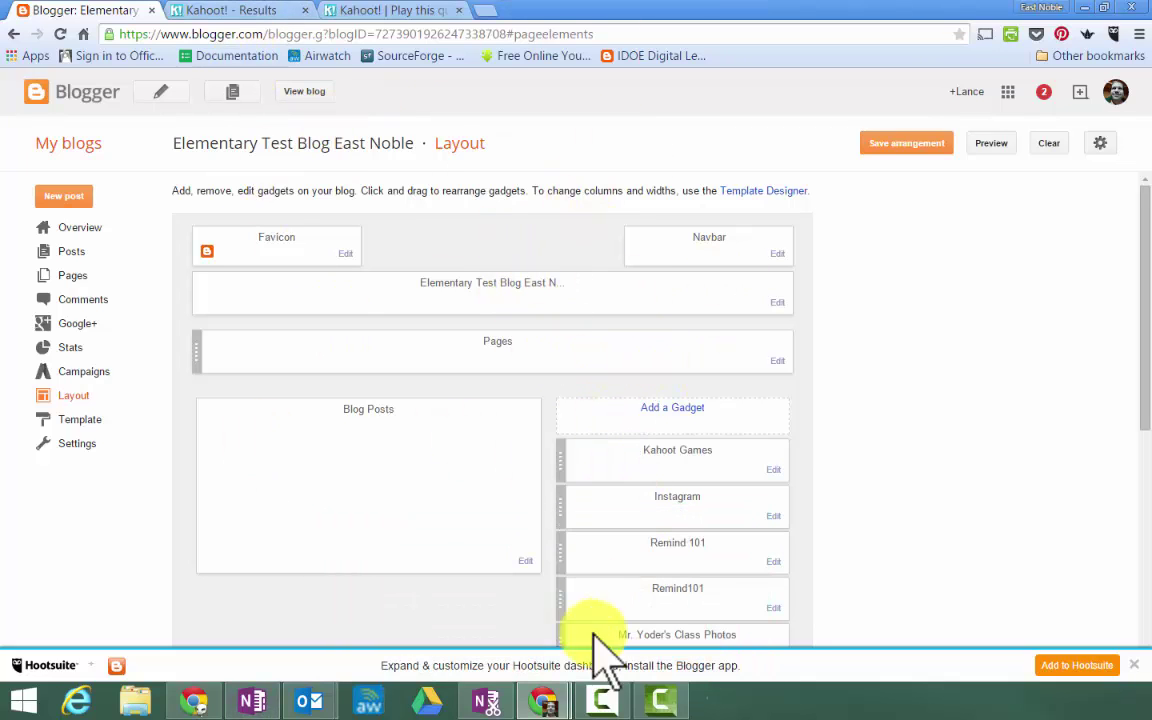
mouse_move(543, 701)
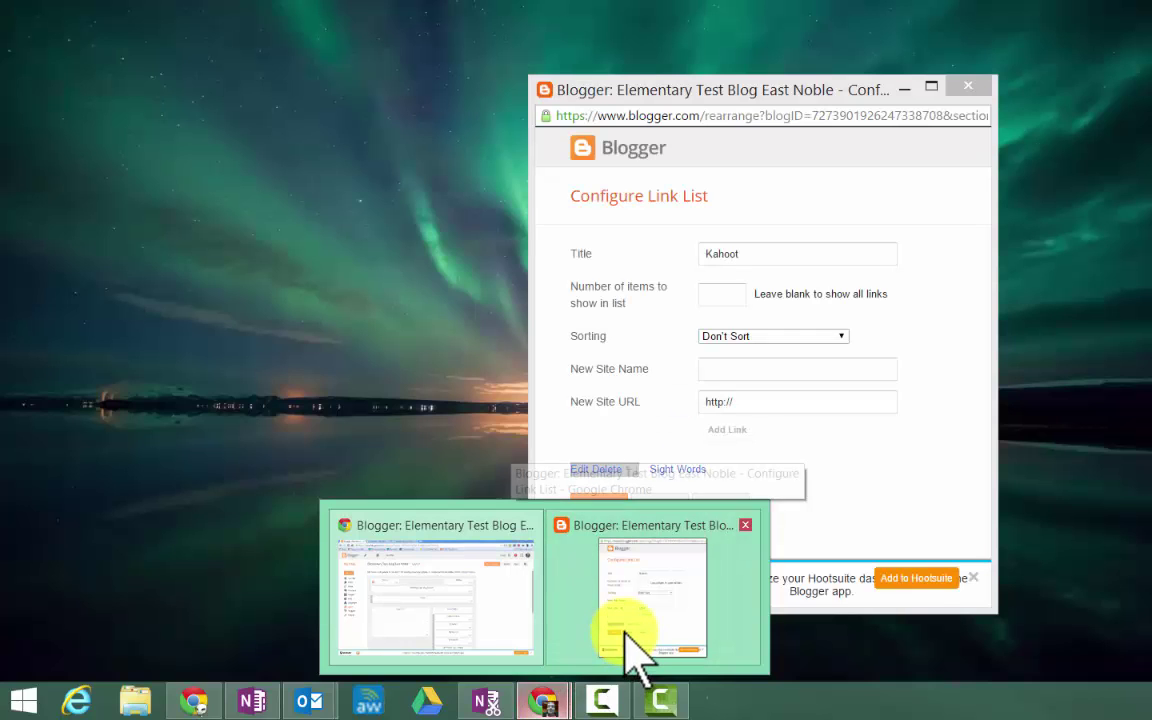
- Add a 'Math' link with the copied math game address, ordered above Sight Words
left_click(625, 630)
type("Math")
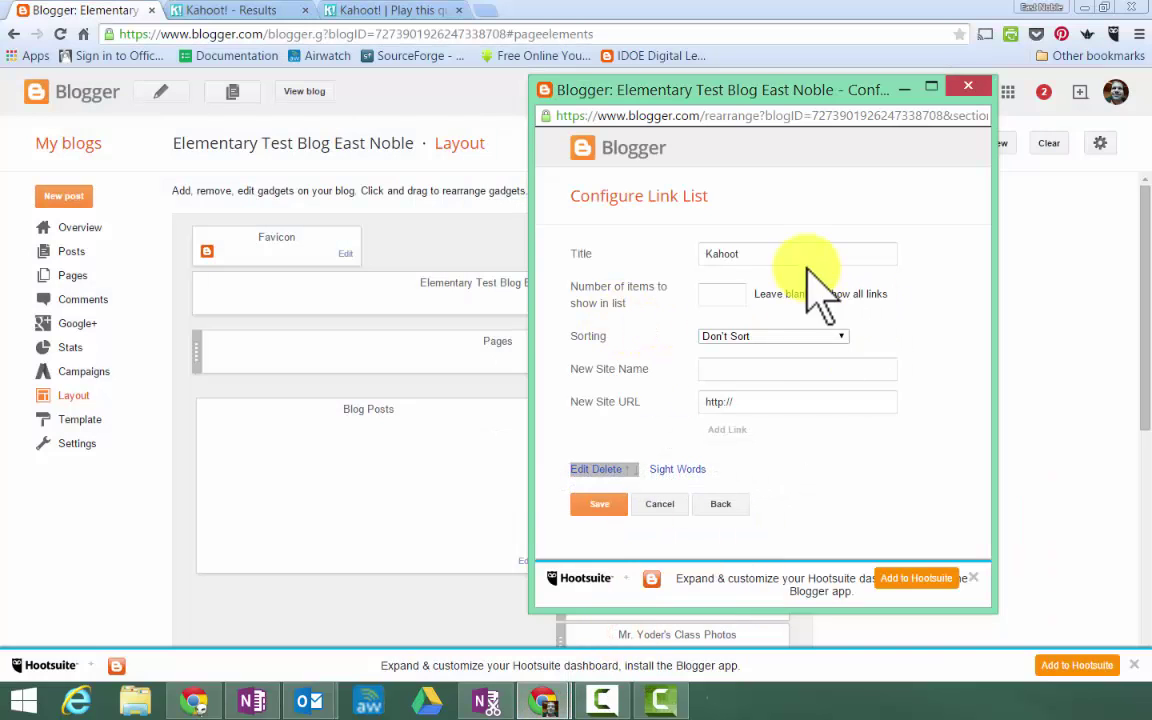
left_click(755, 398)
right_click(716, 400)
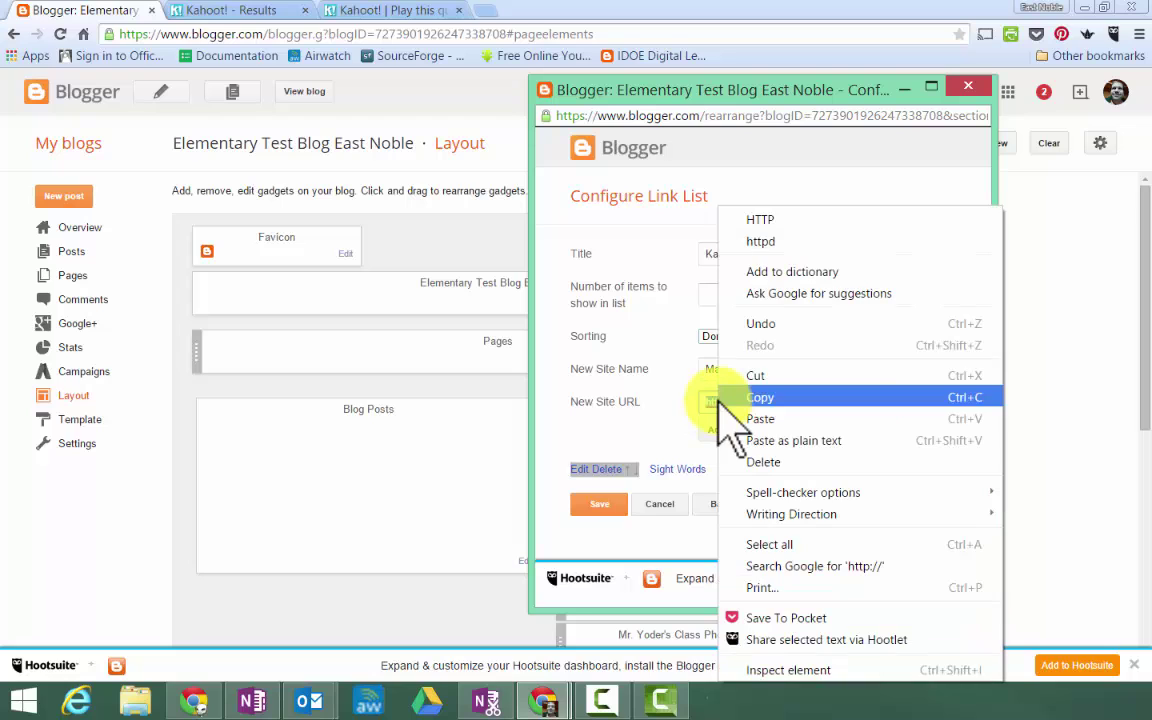
left_click(748, 422)
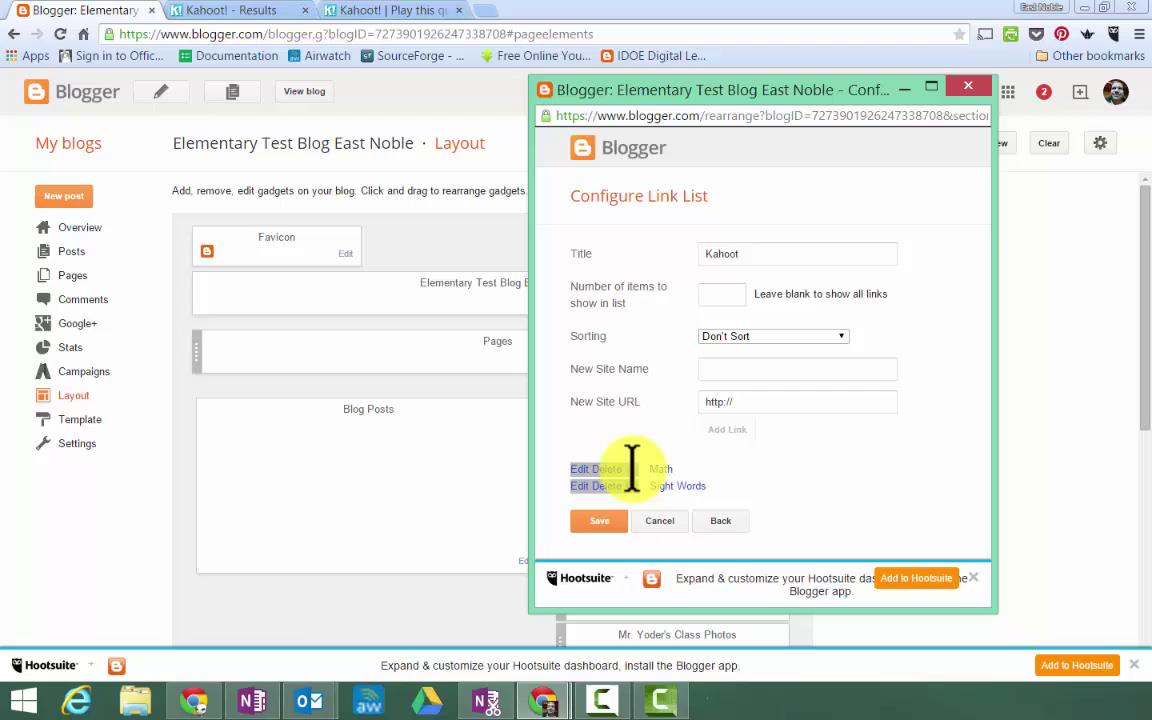
left_click_drag(640, 482, 628, 490)
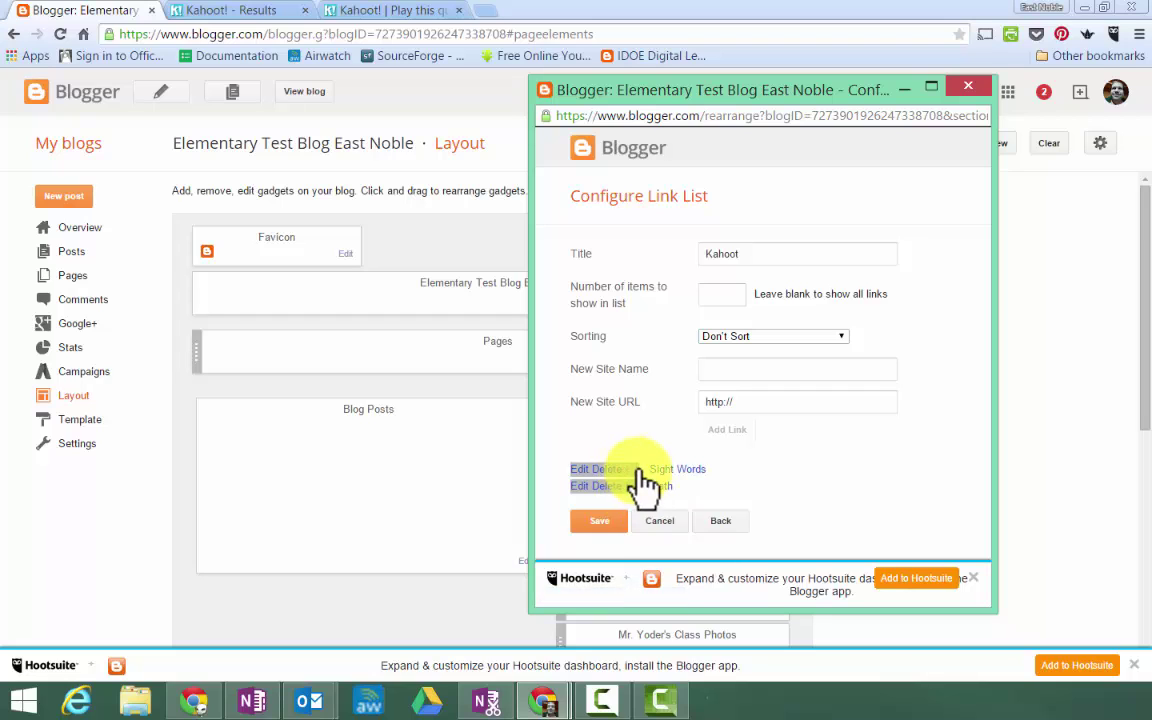
left_click(628, 488)
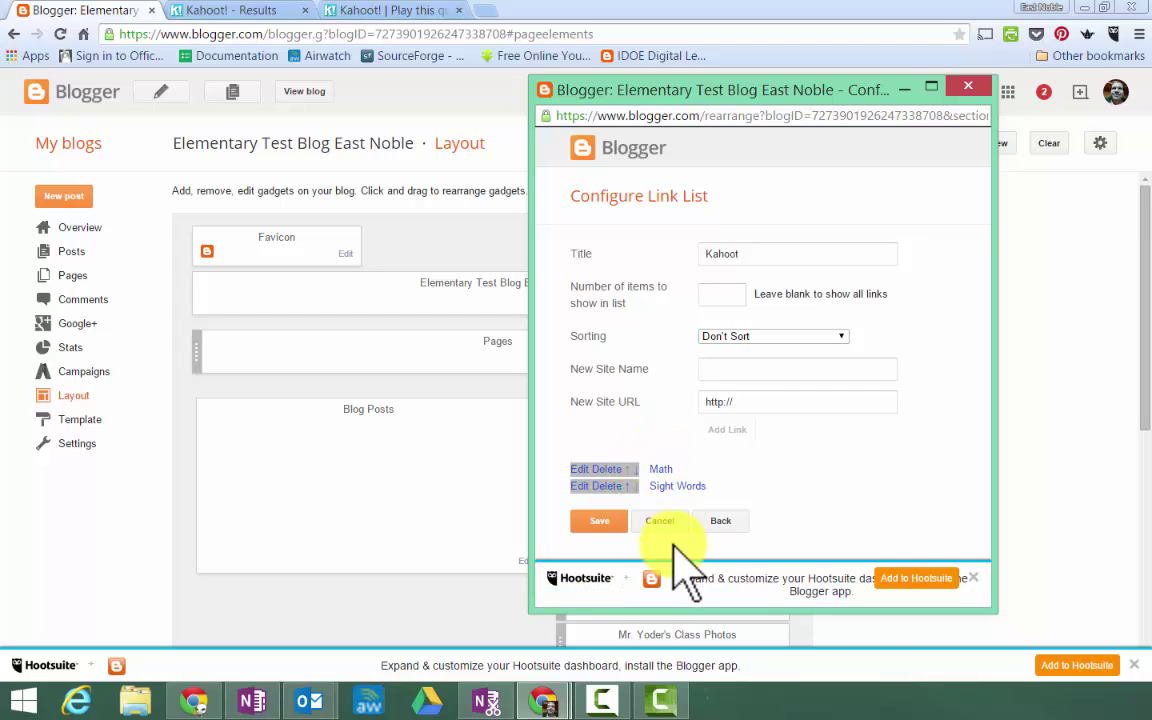
- Save the Kahoot link list gadget and view the published blog
left_click(610, 523)
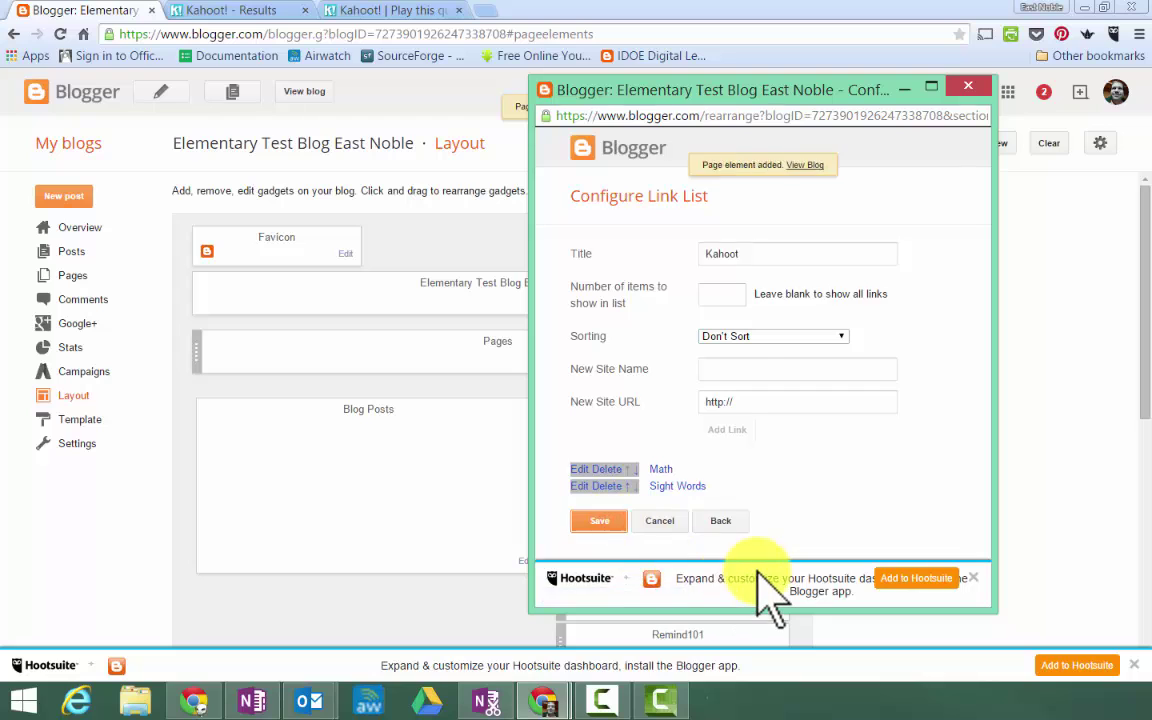
left_click(318, 92)
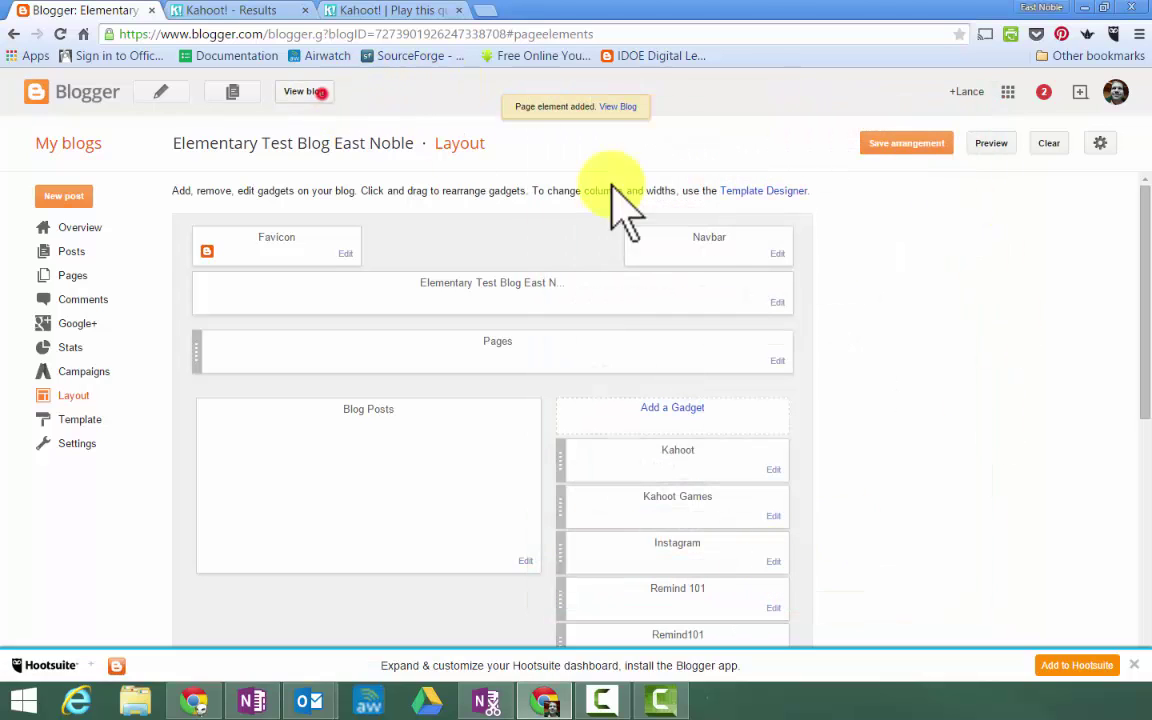